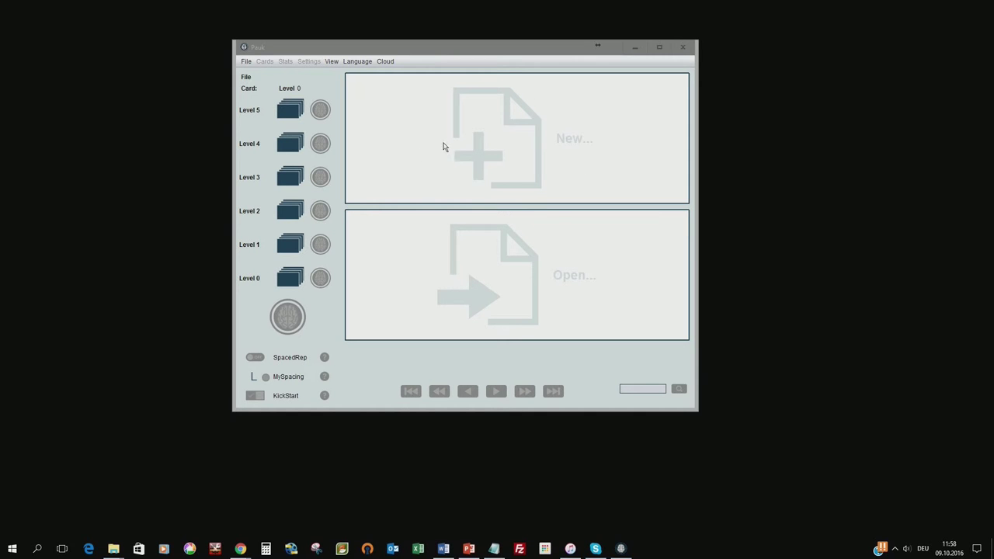
Create a new pau file named SolarSystem in the Pauk Files folder.
left_click(522, 139)
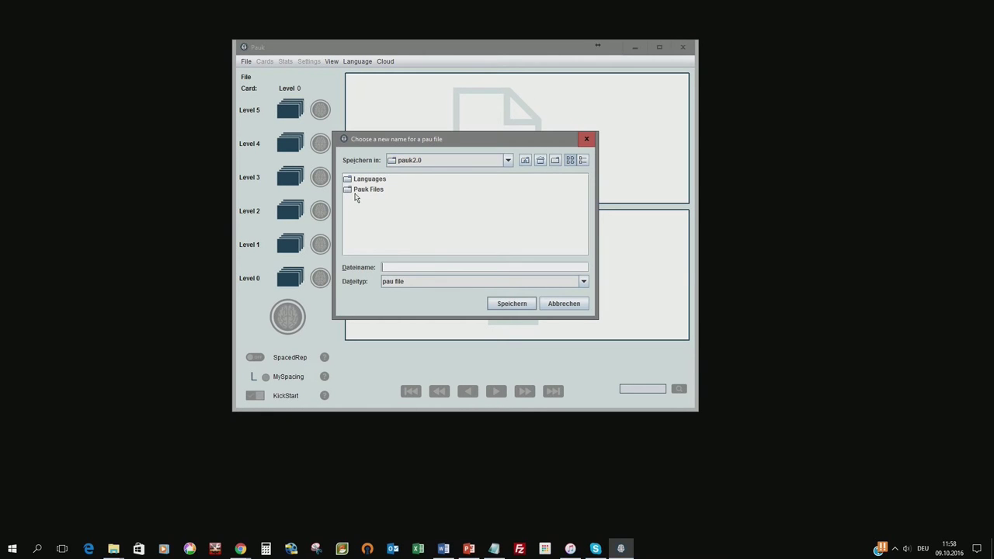
left_click(554, 303)
left_click(246, 62)
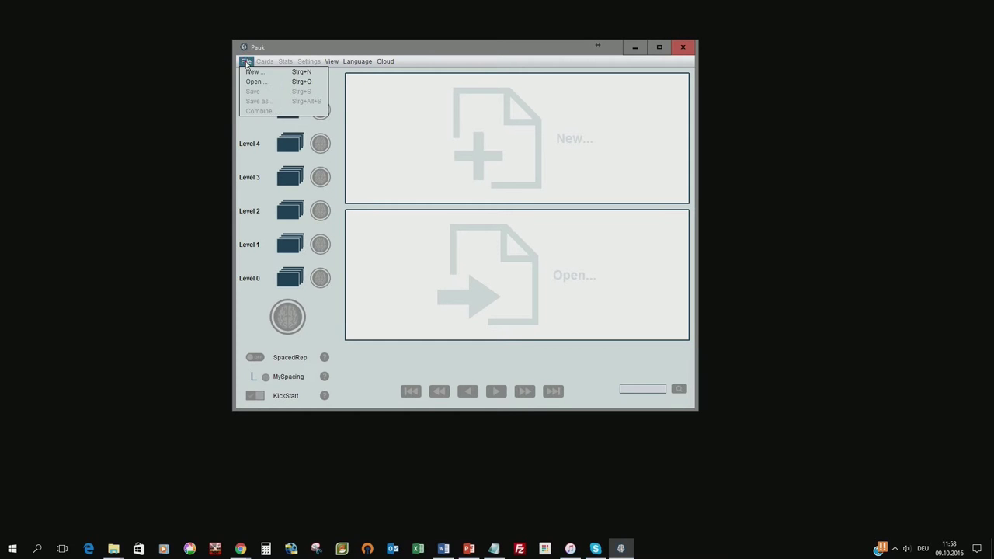
left_click(250, 71)
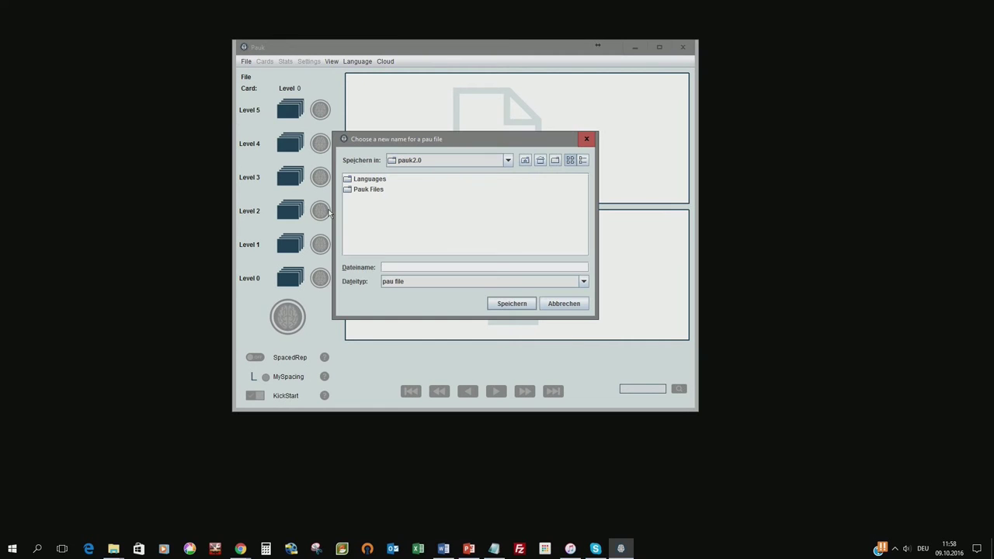
double_click(371, 192)
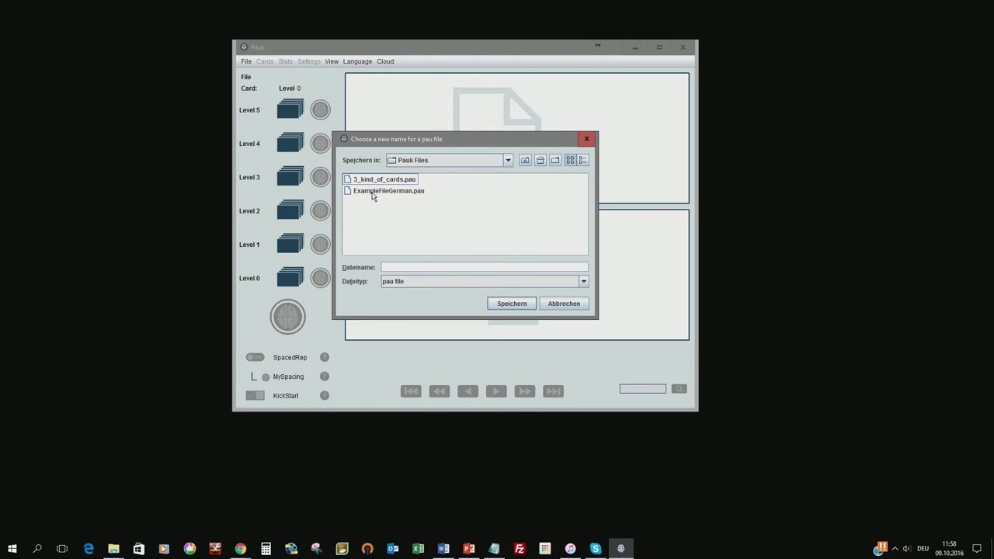
left_click(390, 267)
type("Sc")
type("larSystem")
left_click(503, 304)
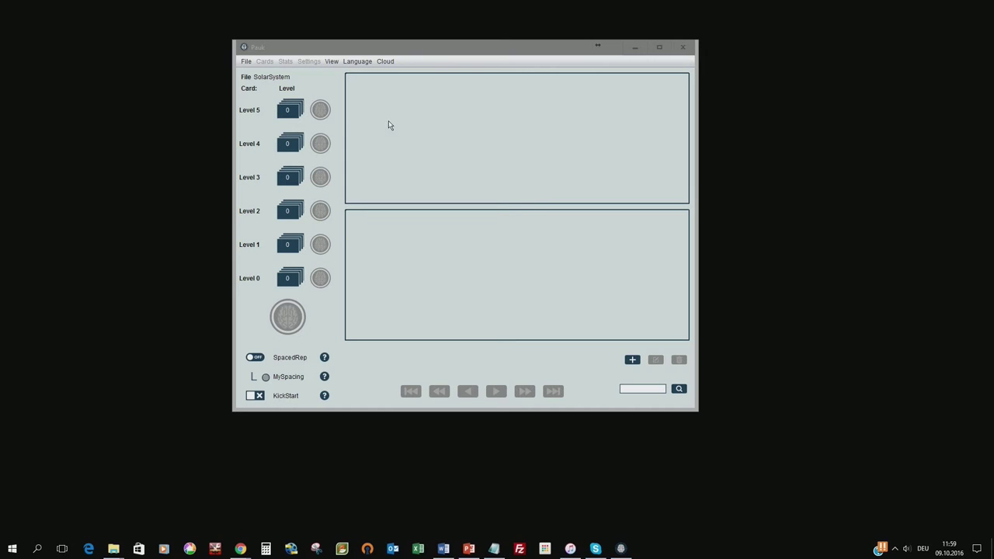
Add a new card with the question "What are the planets of the Solar System?".
left_click(632, 361)
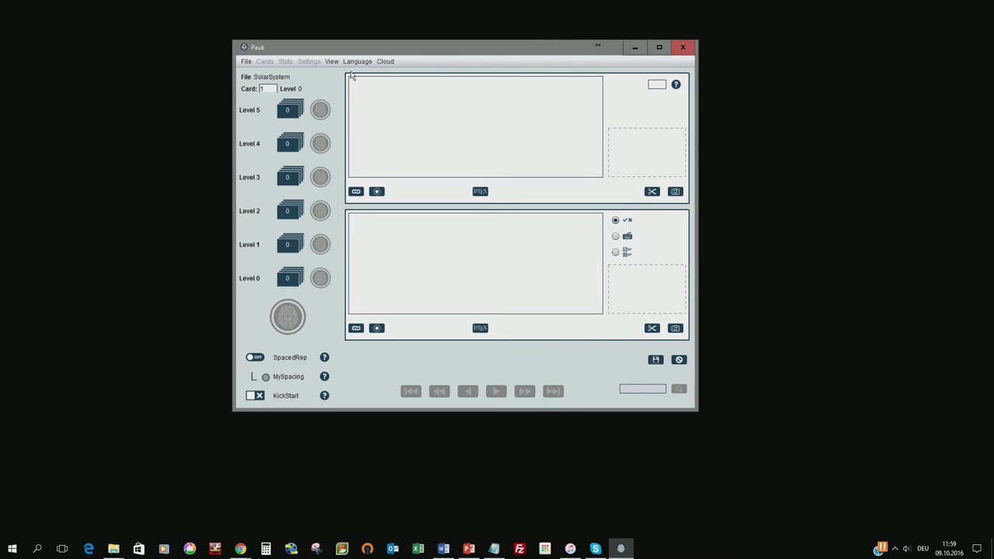
left_click(226, 262)
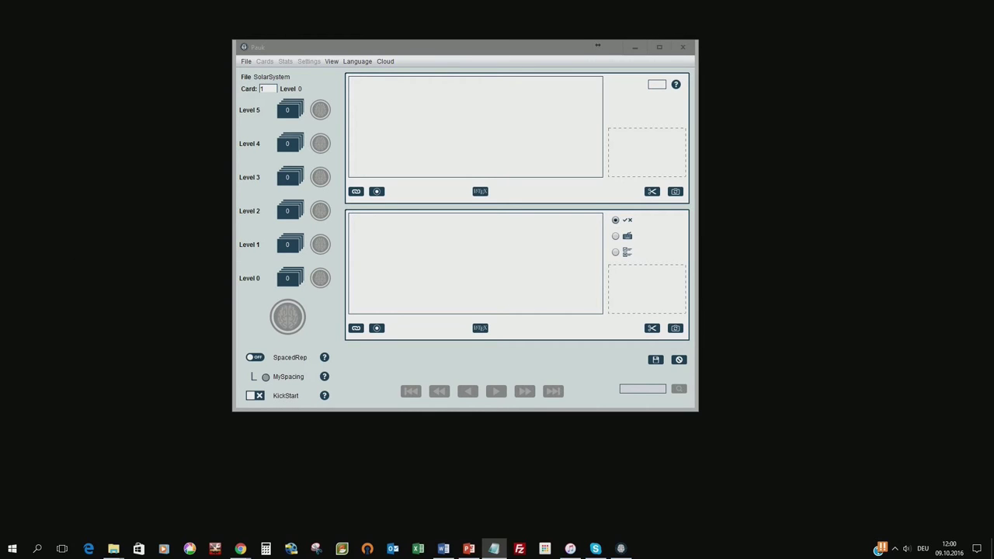
left_click(413, 113)
type("What are the planets of the Solar System")
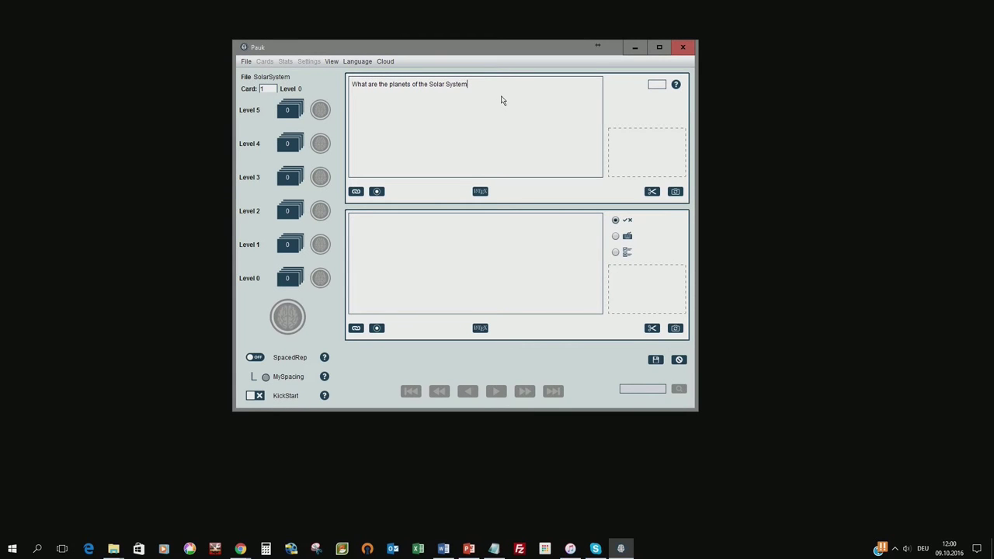
type("?")
Enter Mercury, Venus, Earth, Mars, Jupiter, Saturn, Uranus and Neptune on separate lines as the answer and save the card.
key("alt+Tab")
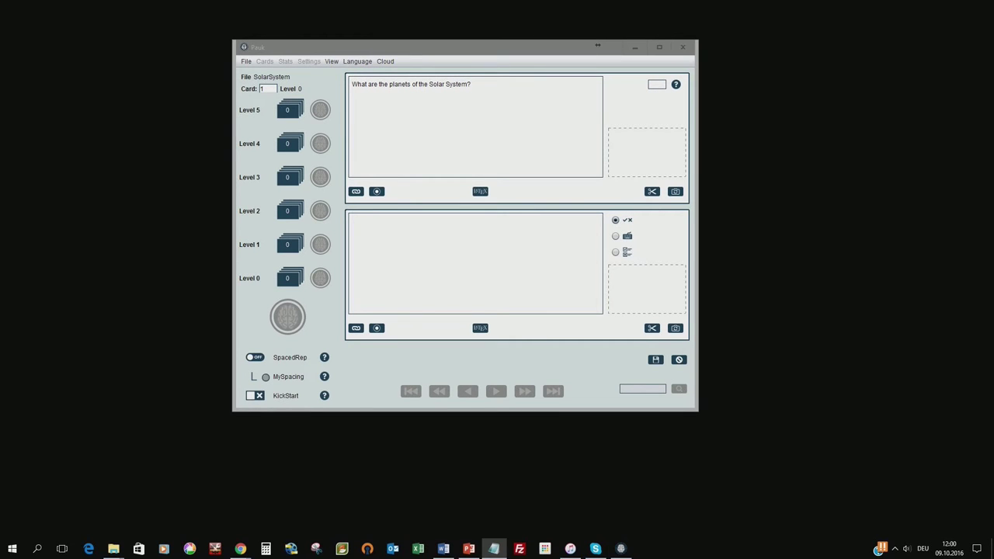
left_click(378, 246)
type("Mercury Venus Earth Mars Jupiter Saturn Uranus Neptune")
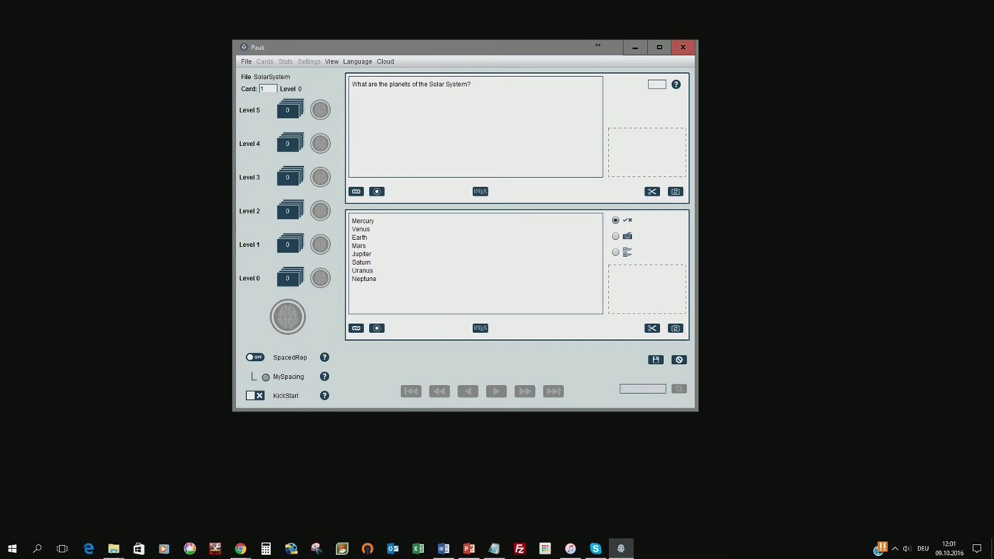
left_click(31, 372)
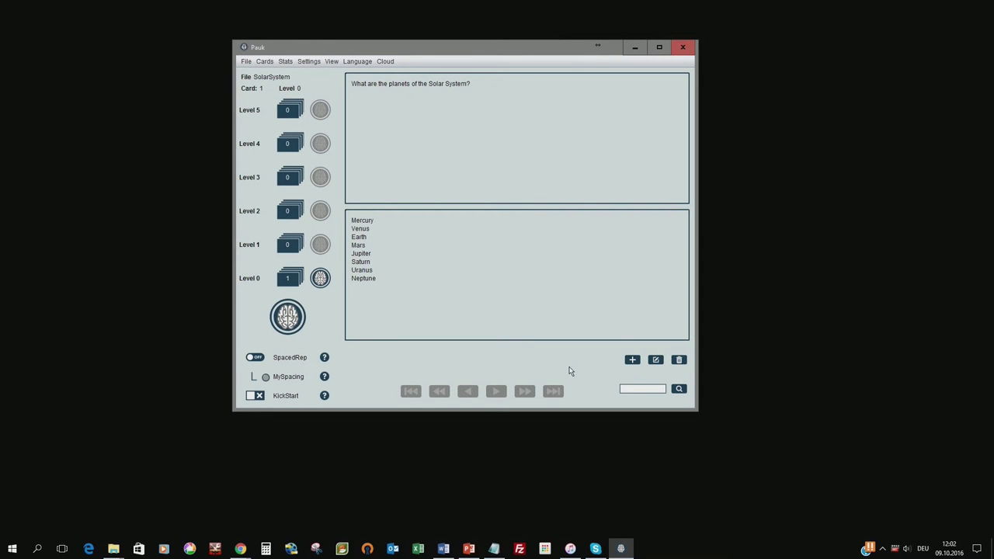
Reopen the planets card for editing and set the number beside the question to 8.
left_click(655, 361)
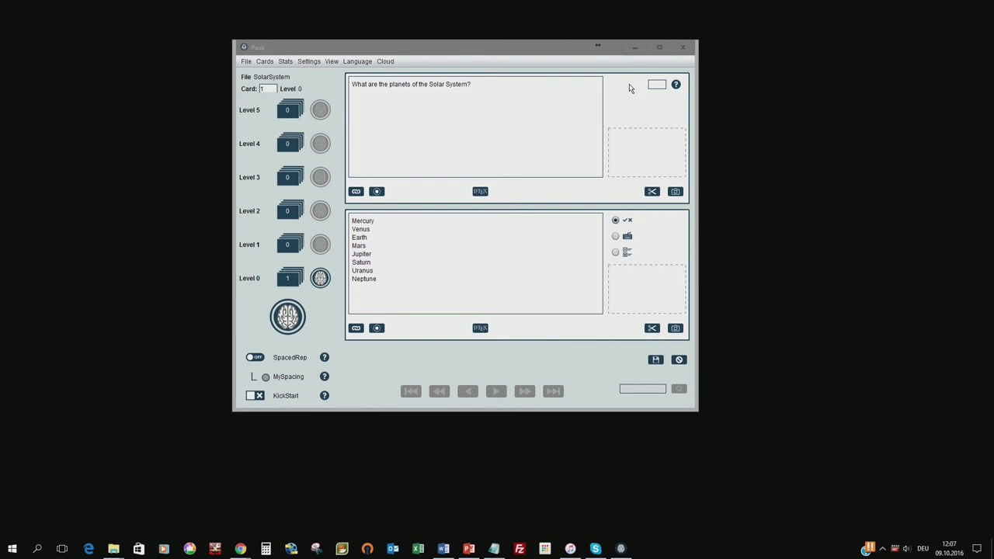
left_click(657, 87)
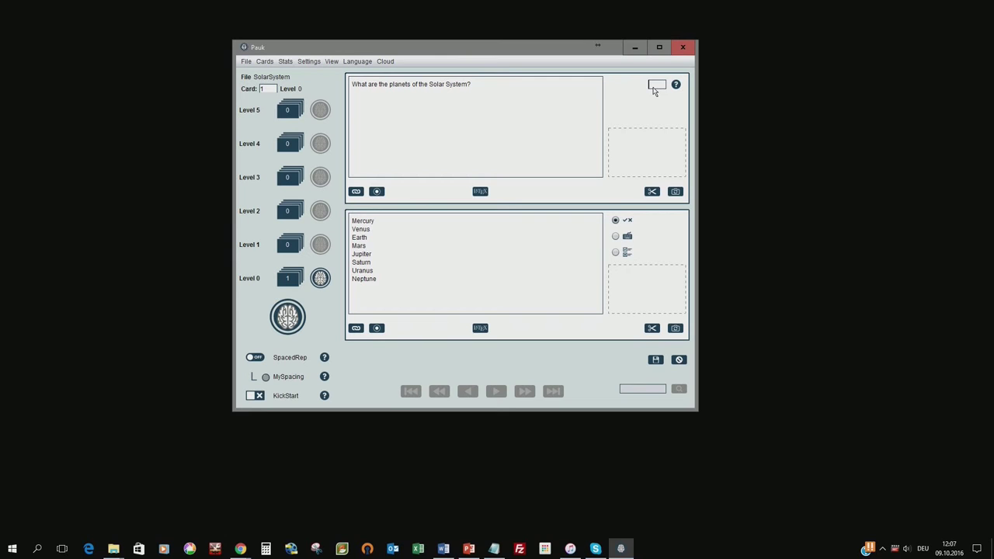
left_click(653, 90)
left_click_drag(353, 222, 380, 281)
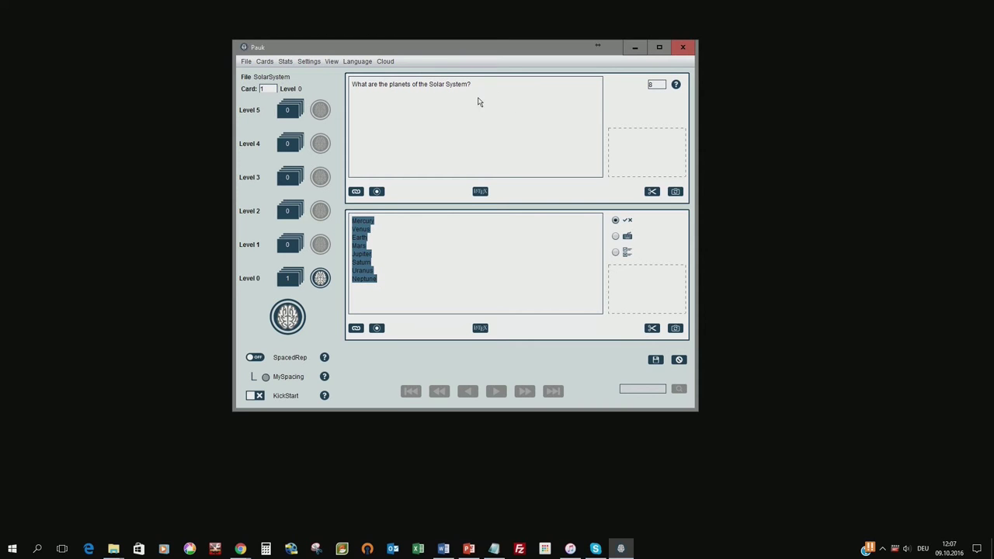
left_click(502, 244)
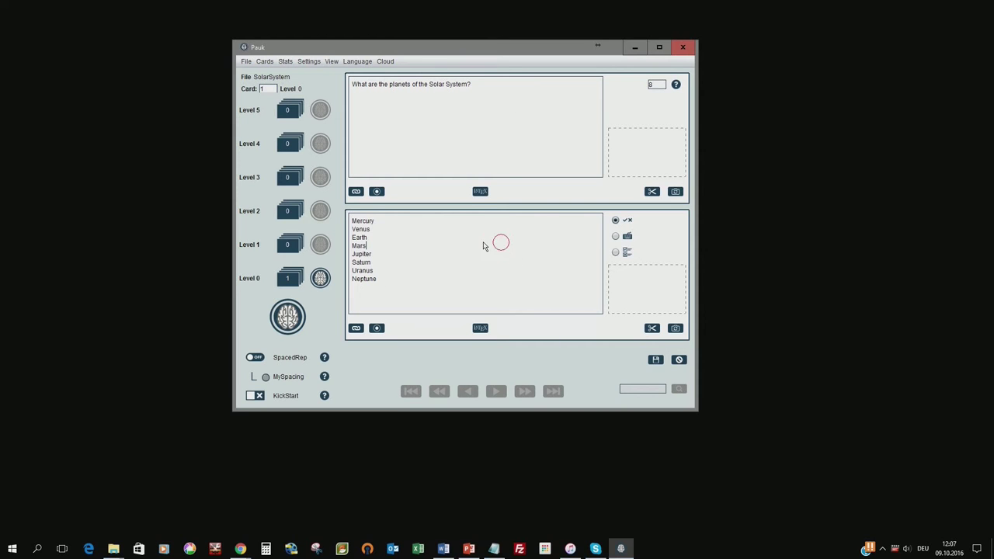
left_click_drag(351, 221, 381, 280)
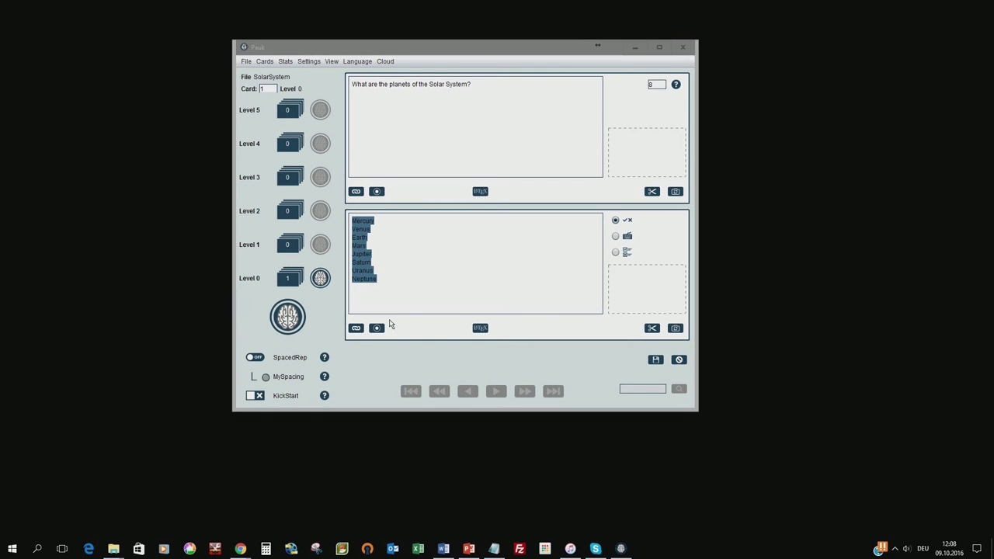
left_click(405, 300)
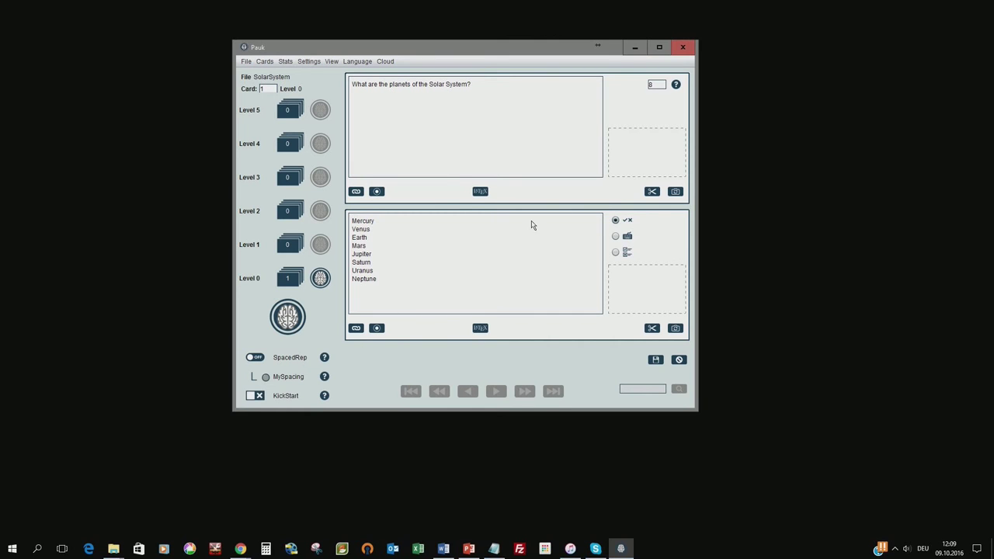
left_click(355, 191)
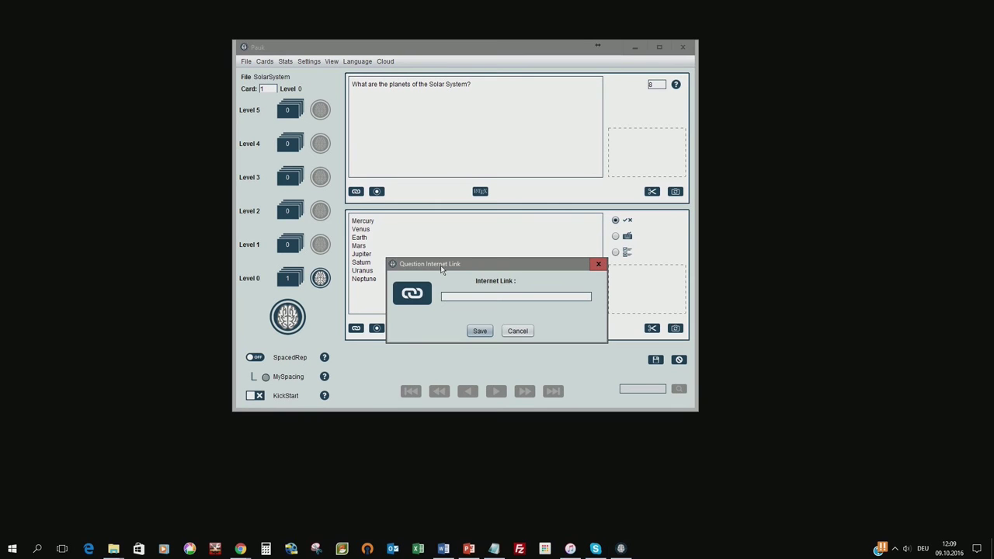
left_click_drag(471, 264, 439, 228)
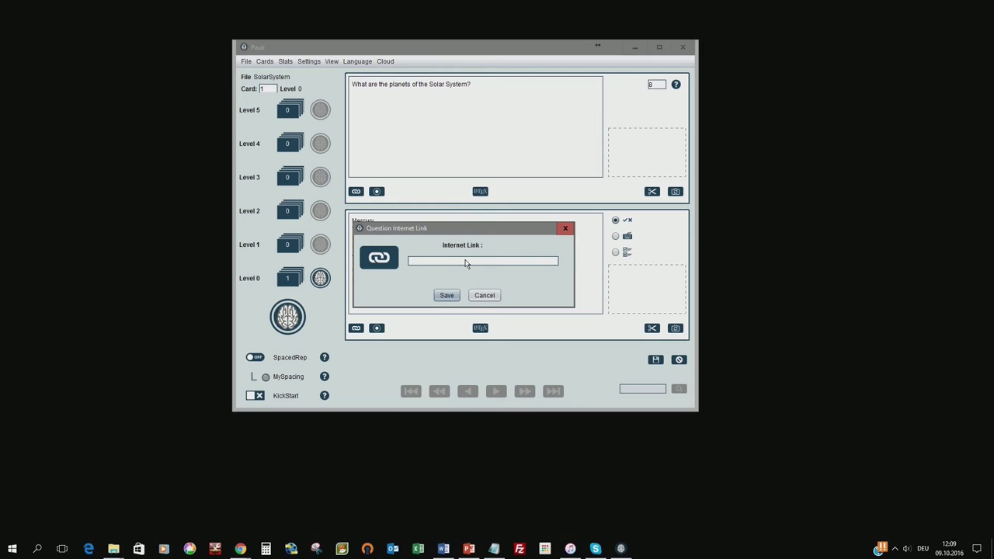
left_click_drag(486, 228, 528, 222)
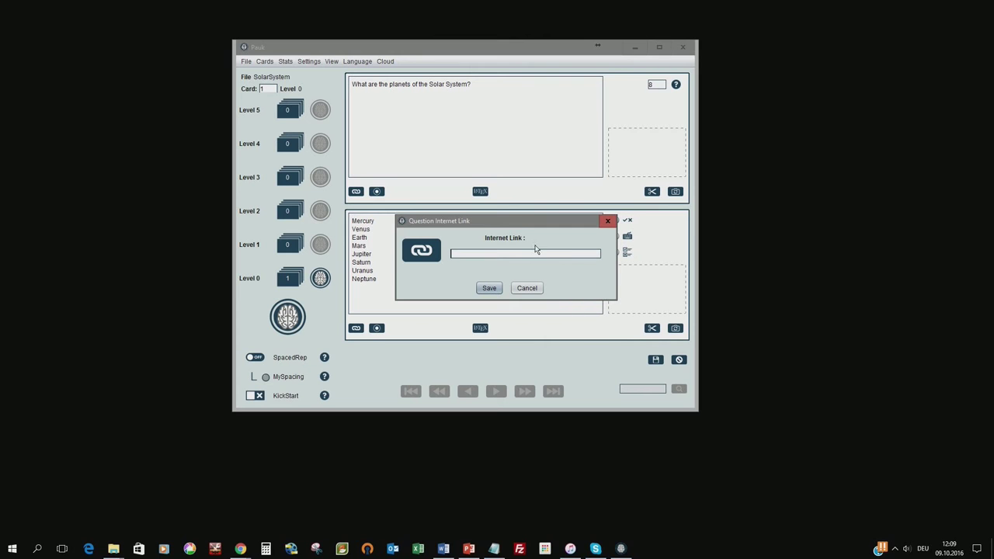
left_click(527, 288)
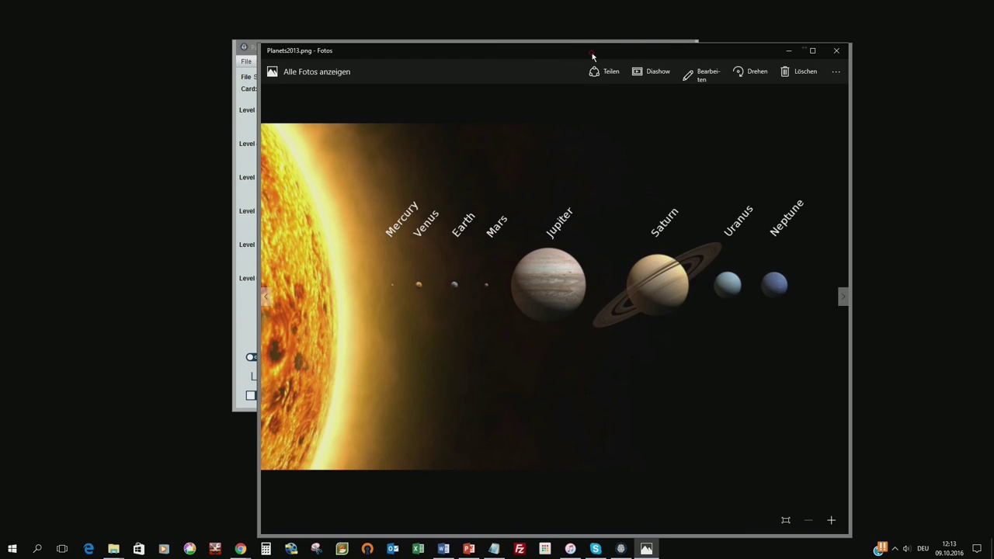
Arrange the Pauk window and the Planets2013.png photo side by side so the whole planets picture is uncovered.
left_click_drag(591, 56, 687, 44)
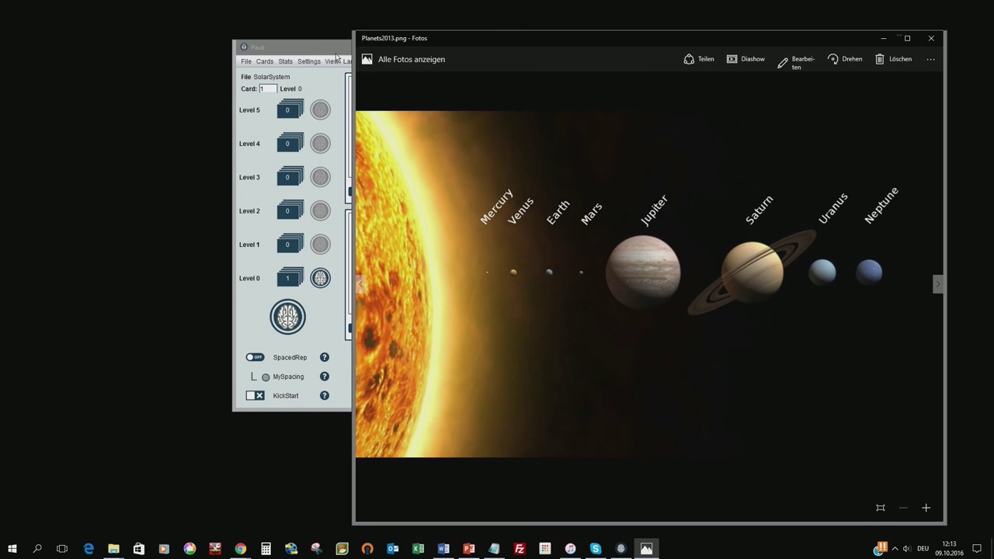
left_click(336, 54)
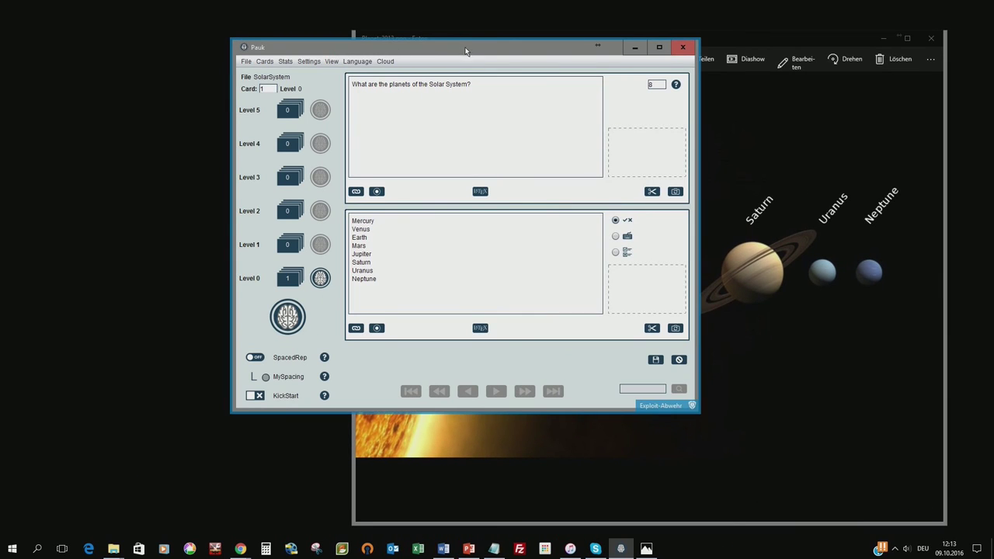
left_click_drag(465, 51, 68, 56)
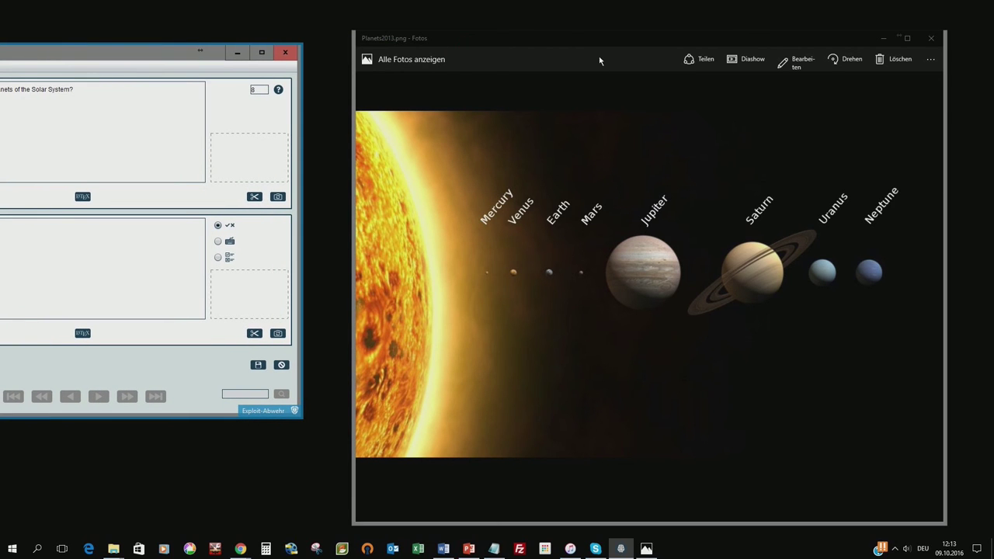
left_click_drag(572, 36, 543, 26)
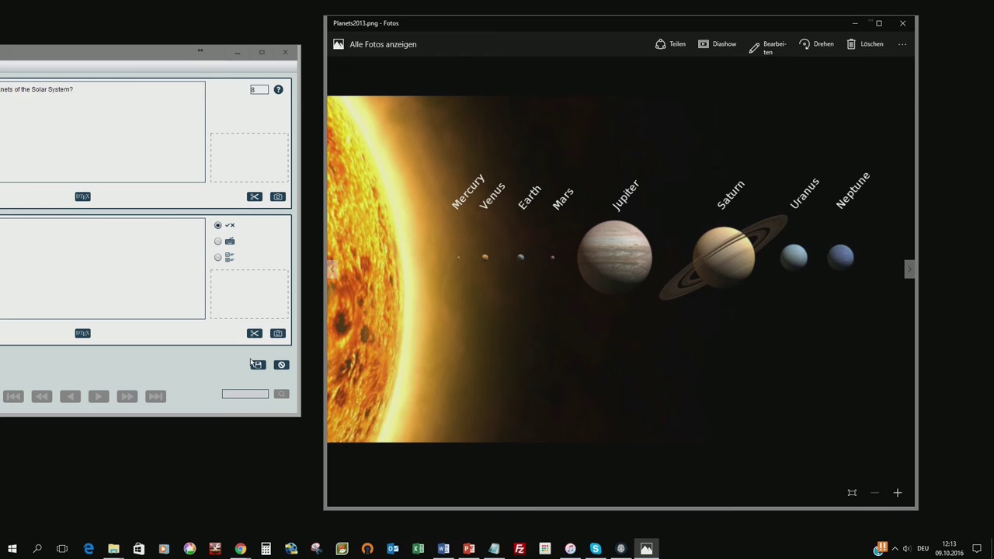
Clip the planets picture from the screen as the card's answer image, minimize the photo, and return the Pauk window to mid-screen.
left_click(254, 333)
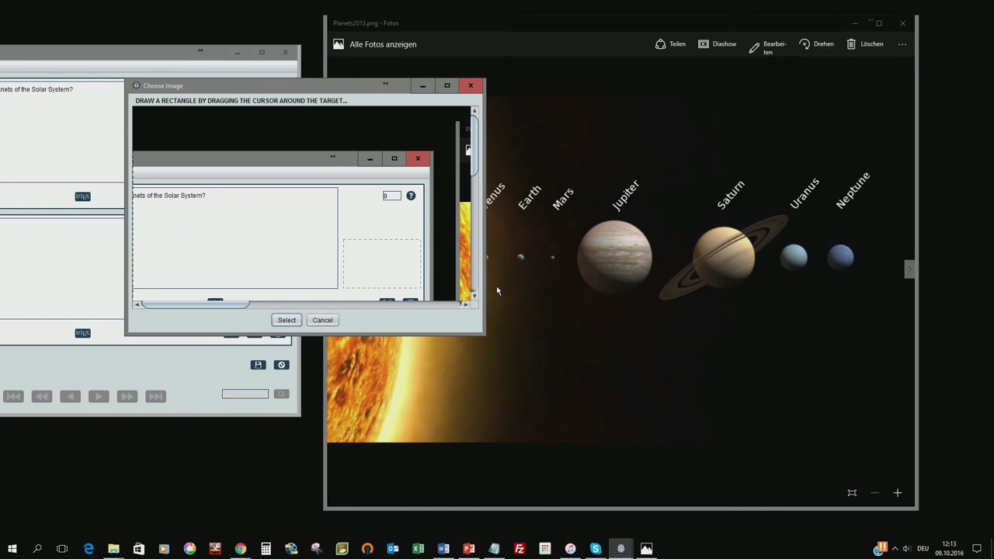
left_click_drag(485, 335, 905, 519)
left_click_drag(513, 83, 394, 34)
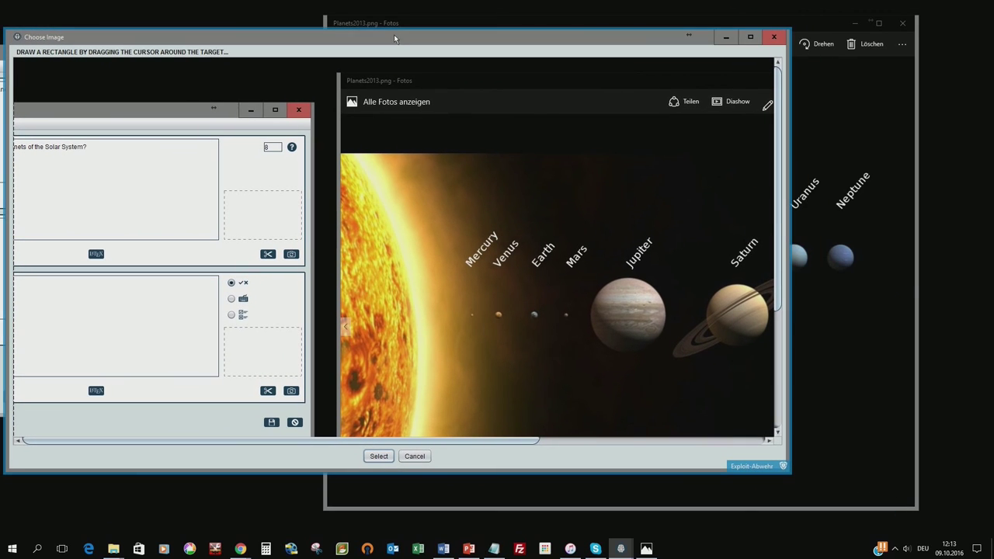
left_click(751, 37)
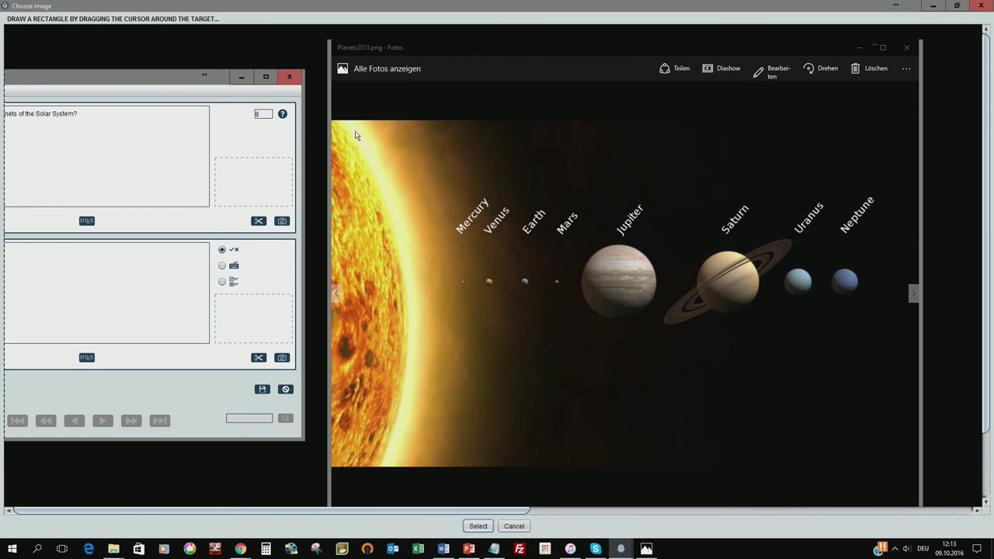
left_click_drag(355, 131, 905, 436)
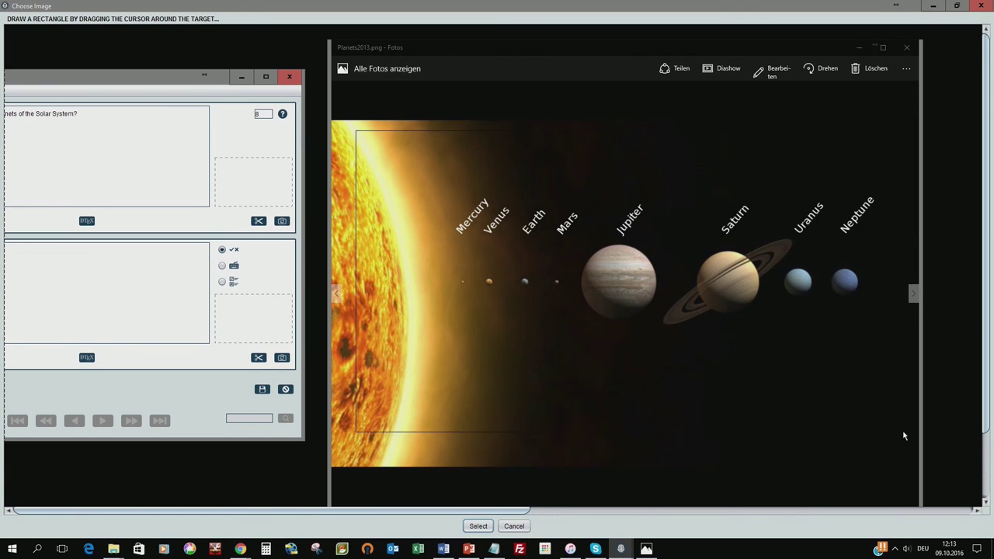
left_click(466, 528)
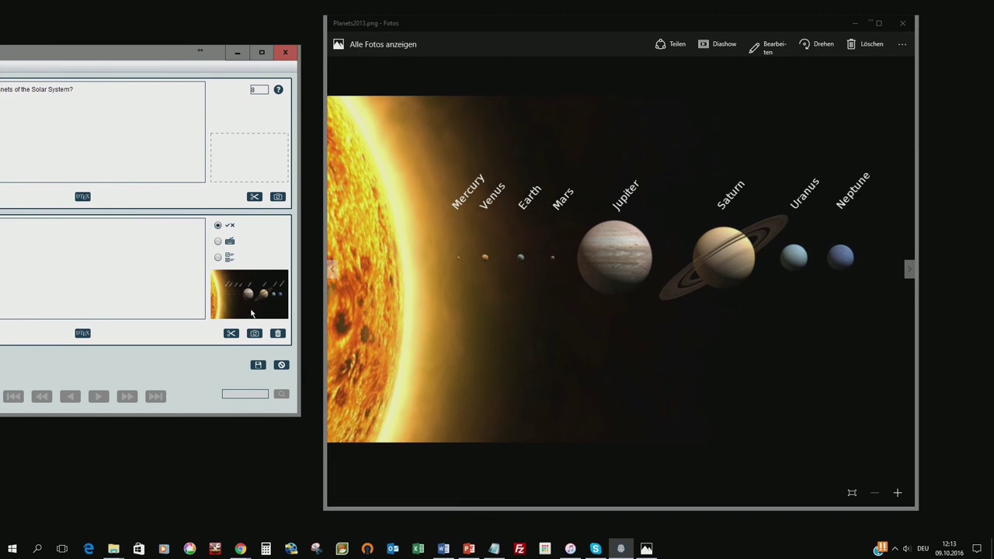
left_click(854, 22)
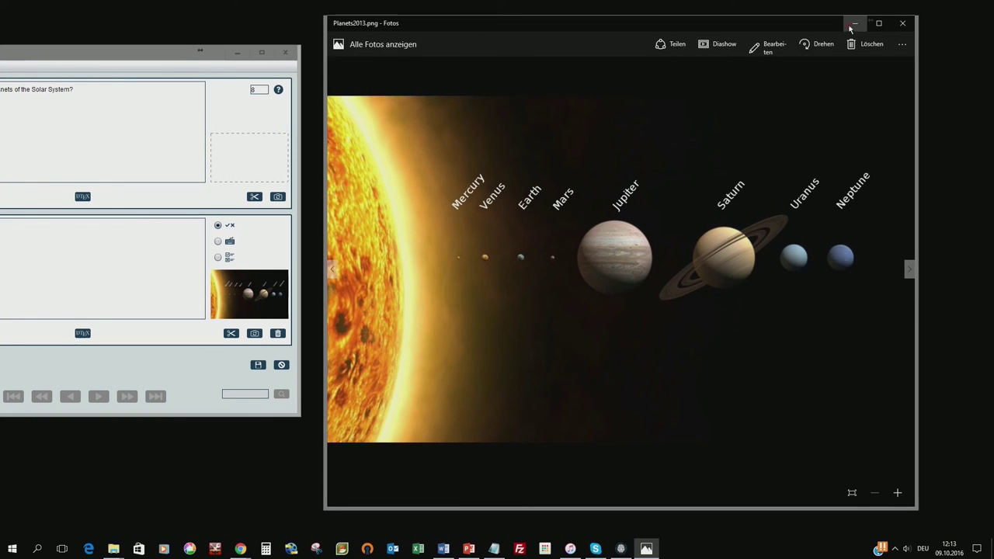
left_click_drag(88, 57, 492, 62)
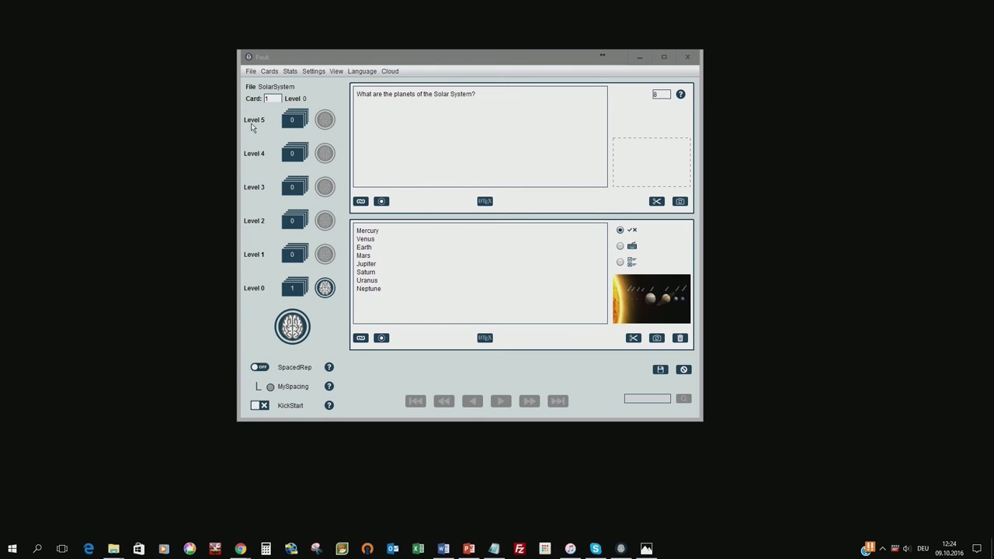
Set the card number to 4.
left_click(265, 100)
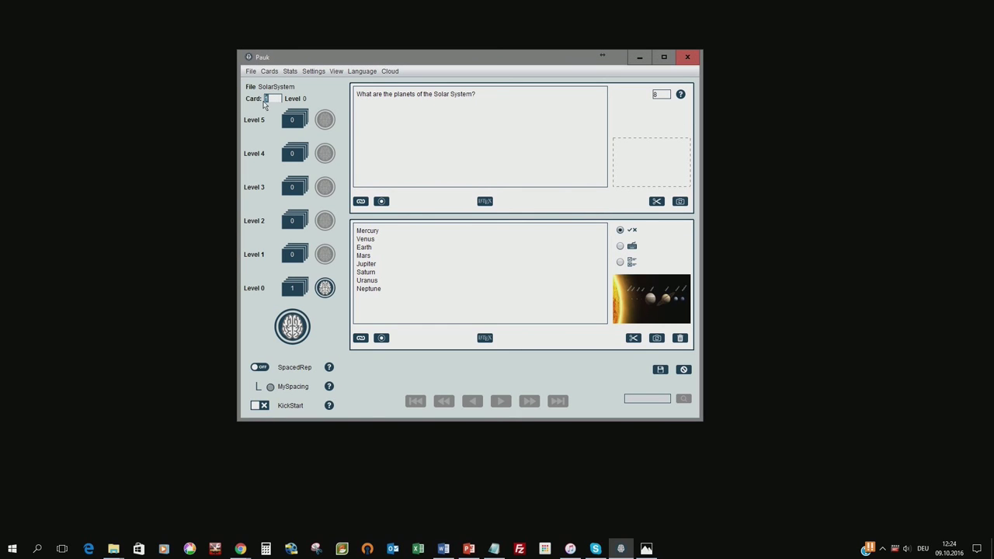
type("4")
left_click(28, 108)
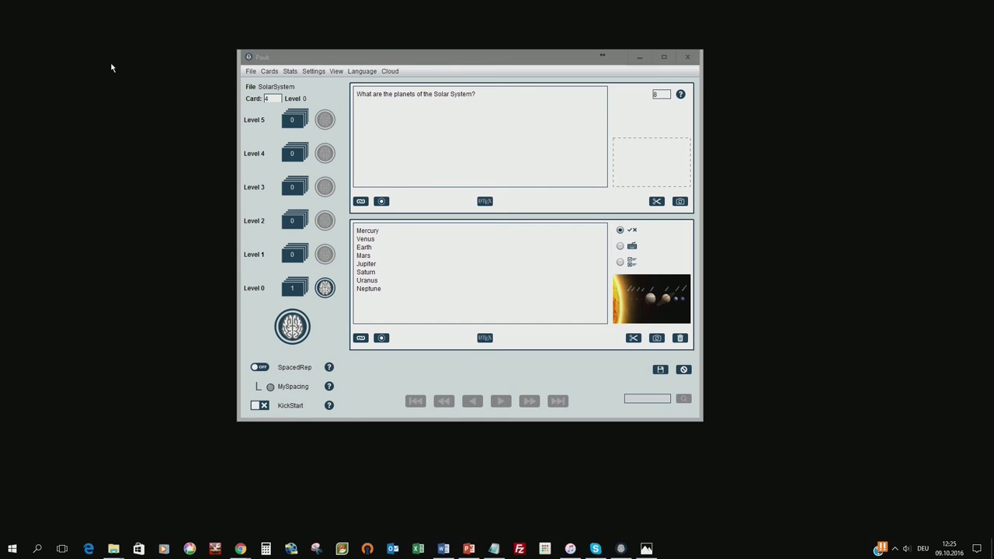
Set the card number to 1 and save the edited card.
left_click(275, 99)
left_click_drag(278, 100, 258, 103)
left_click(659, 370)
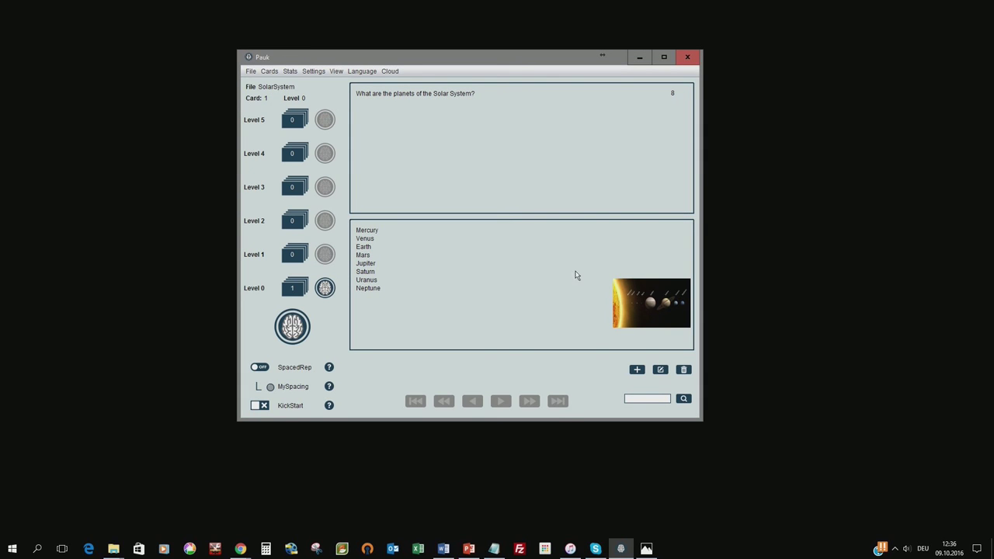
Check the answer image at full size and save the SolarSystem file.
left_click(641, 312)
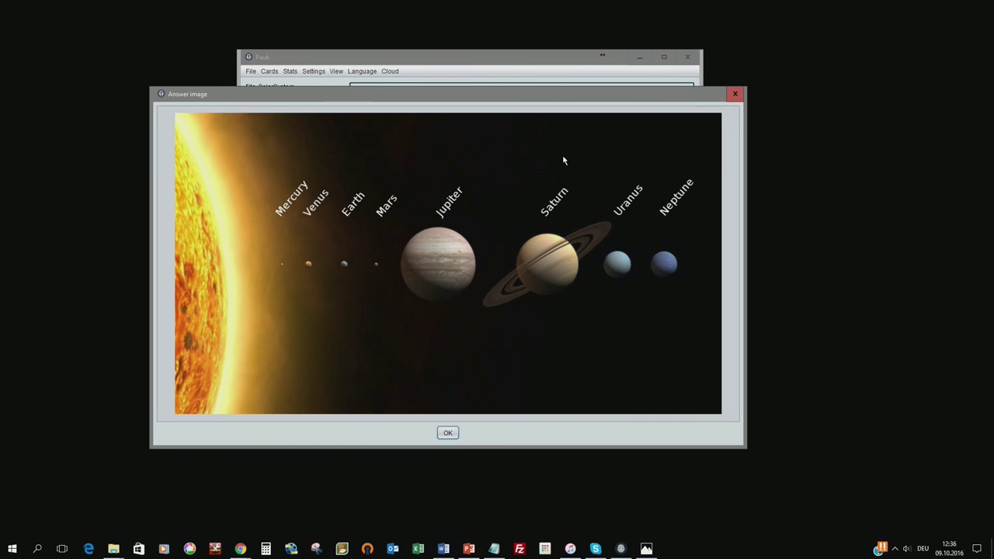
left_click(447, 433)
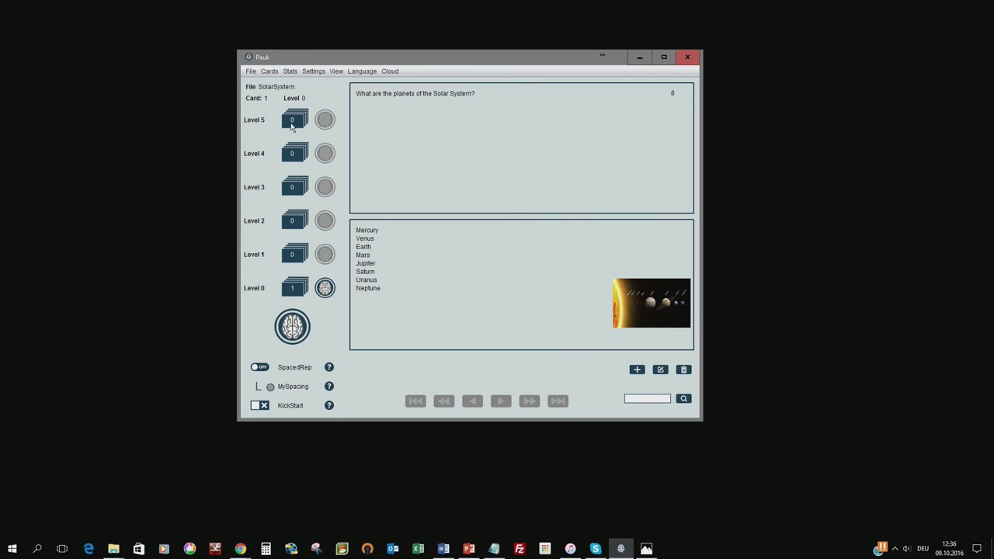
left_click(250, 73)
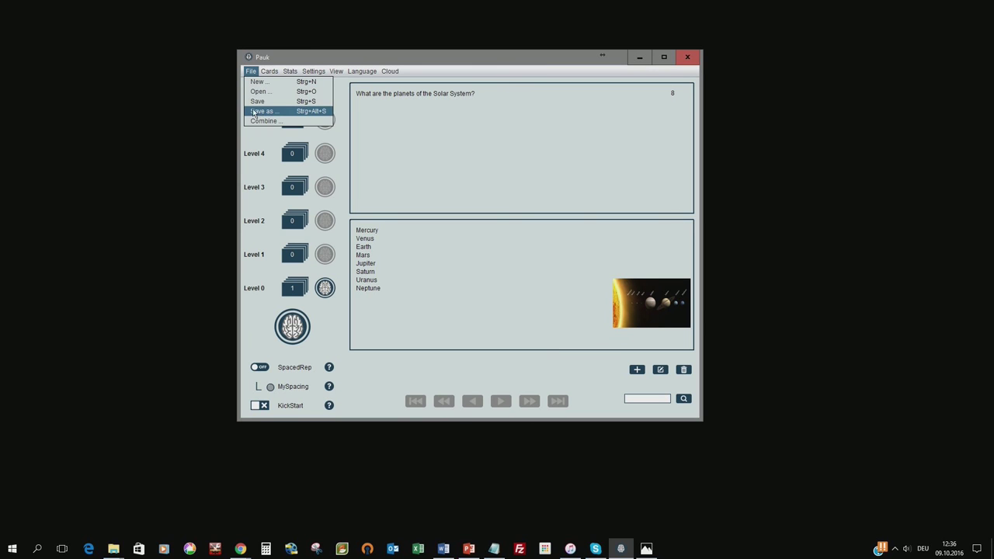
left_click(257, 102)
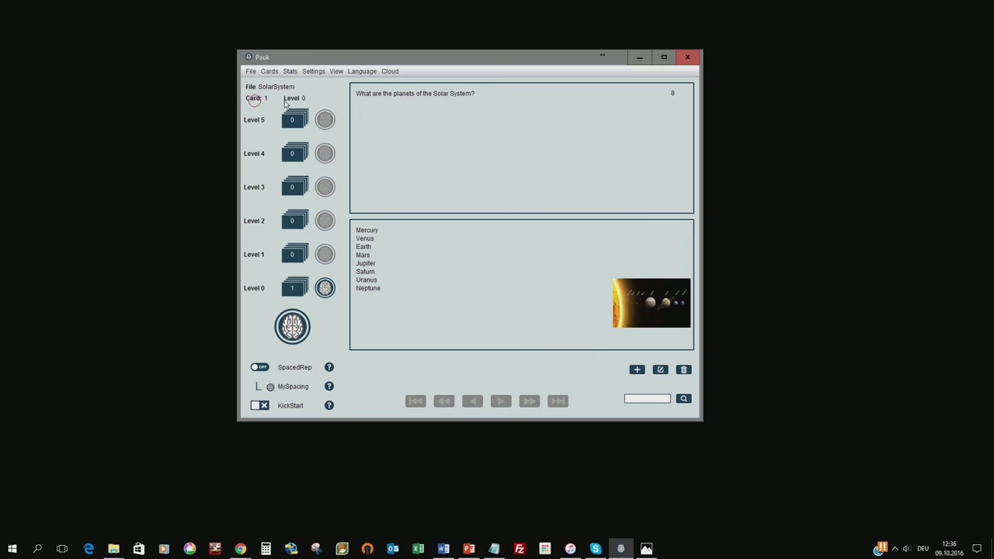